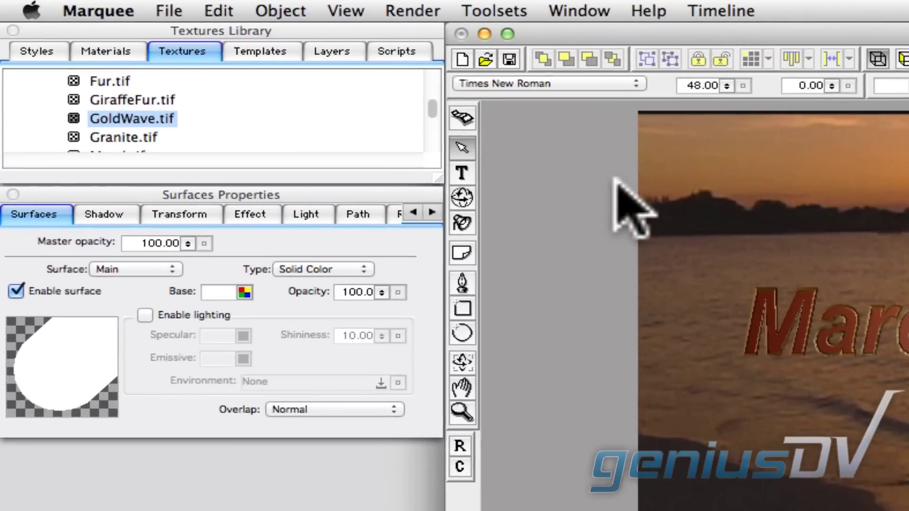
- Switch the workspace to the ExpertAnimation toolset from the Toolsets menu
click(274, 6)
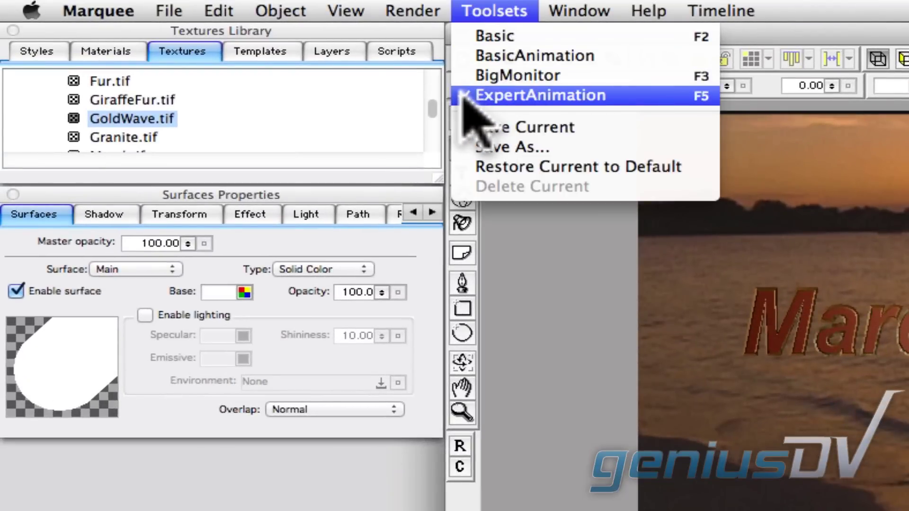
click(416, 95)
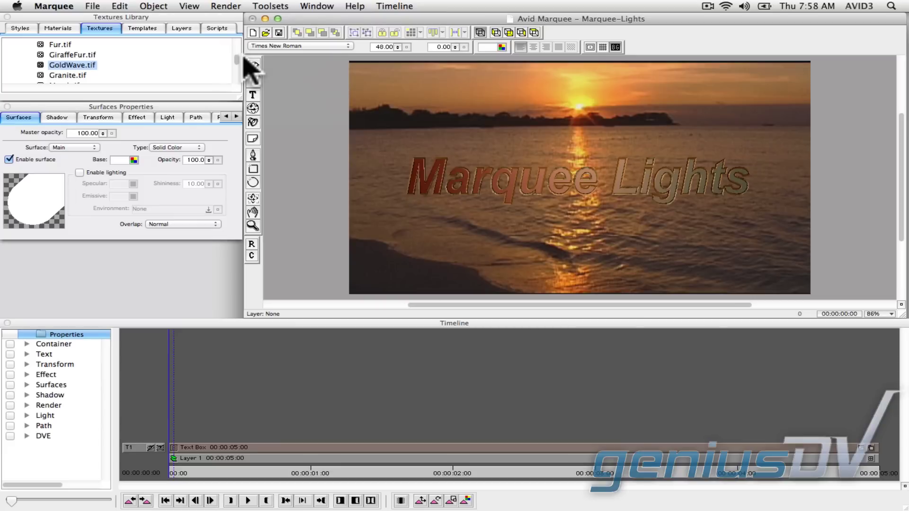
- Select the Marquee Lights title and leave Enable lighting checked in its Surfaces Properties
click(436, 183)
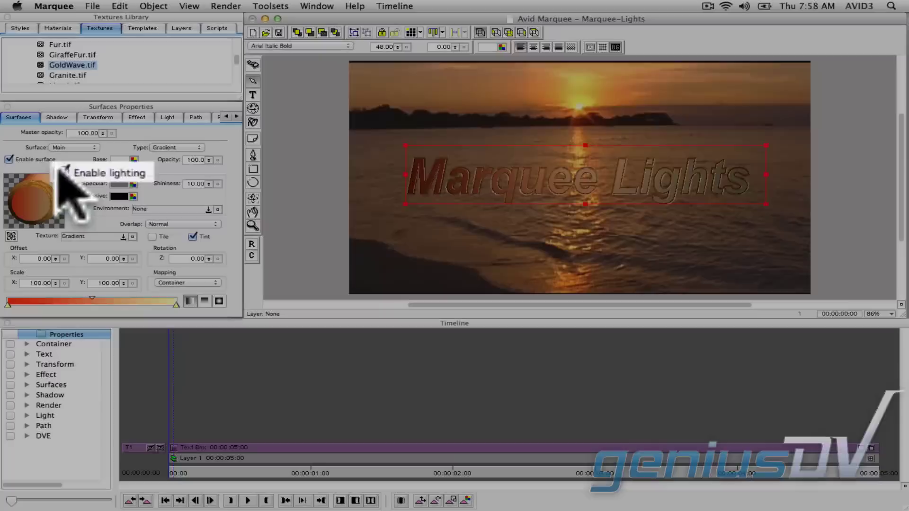
click(80, 173)
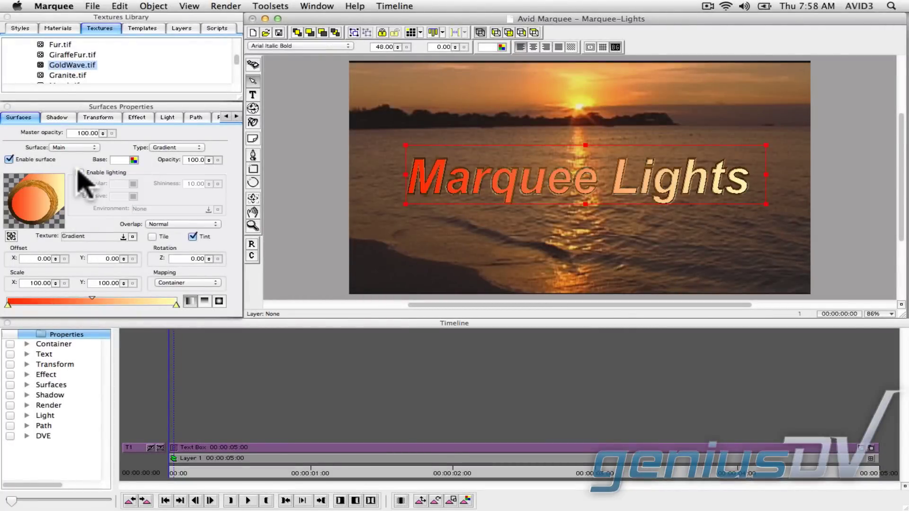
click(81, 172)
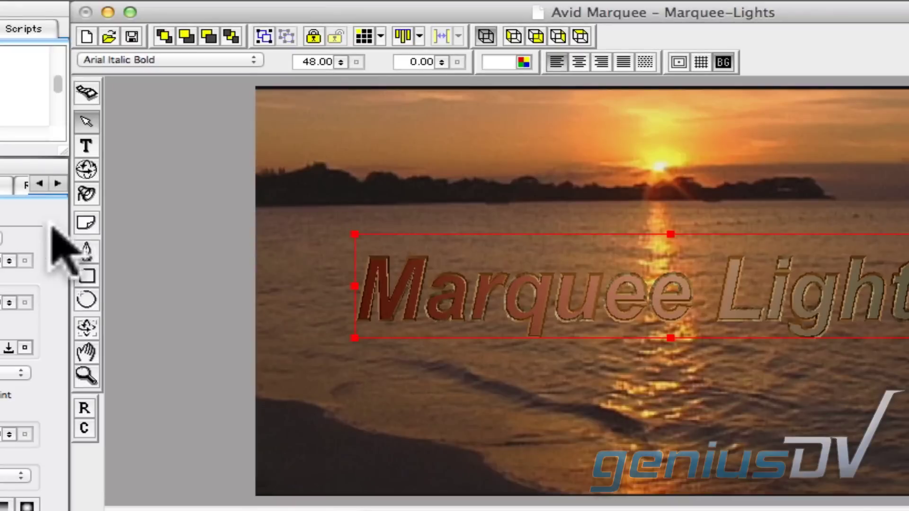
- Add a light and drag it from the title to the top-right corner of the frame
click(87, 194)
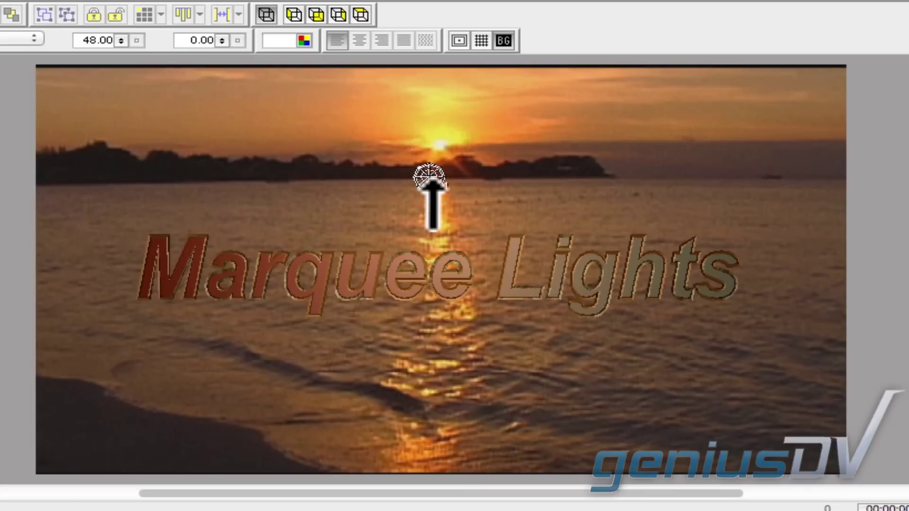
drag(435, 181, 647, 268)
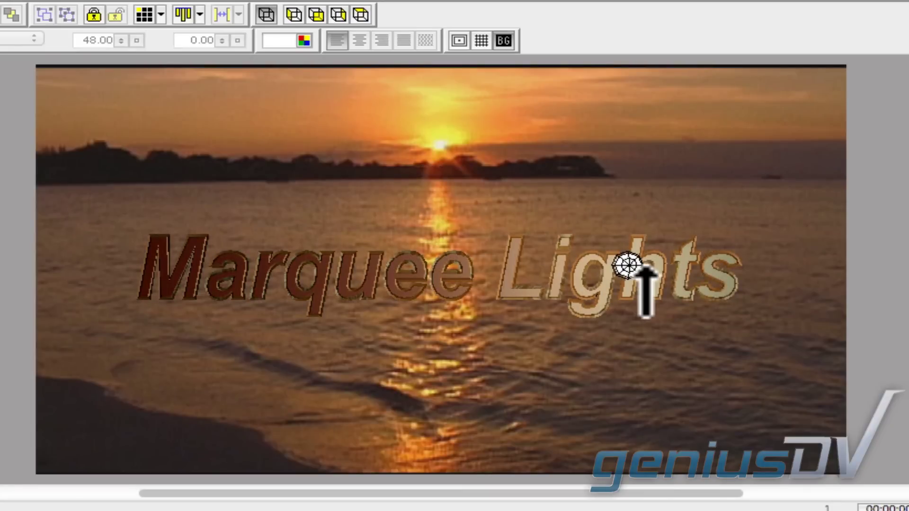
drag(646, 268, 818, 93)
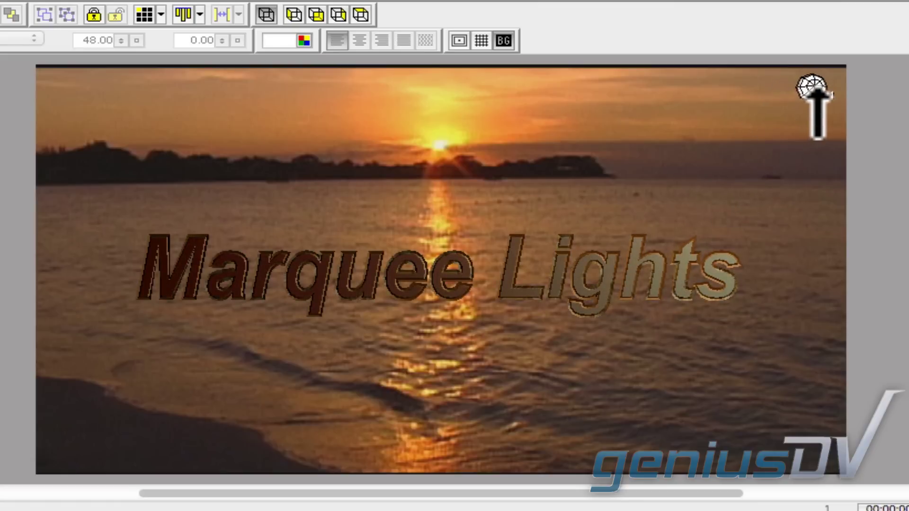
- Add a second light, change its type to Spot, and aim its target just left of the M
right_click(432, 178)
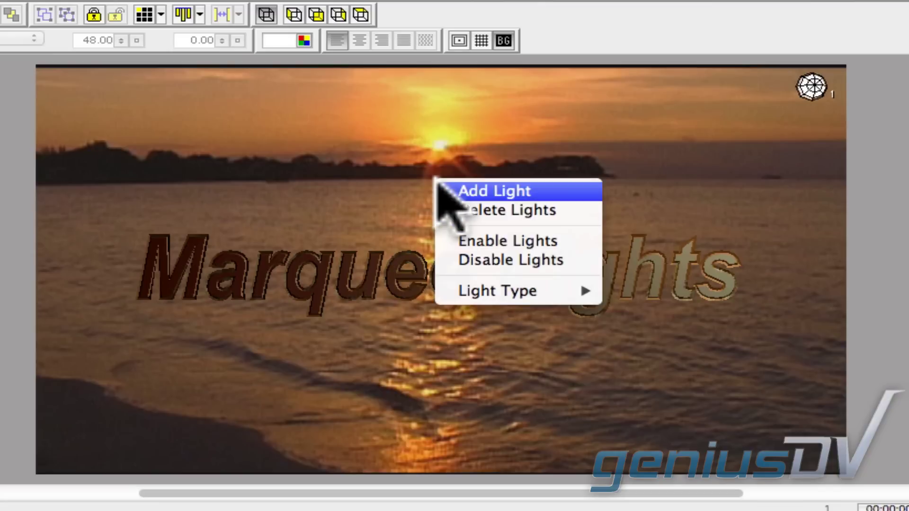
click(493, 191)
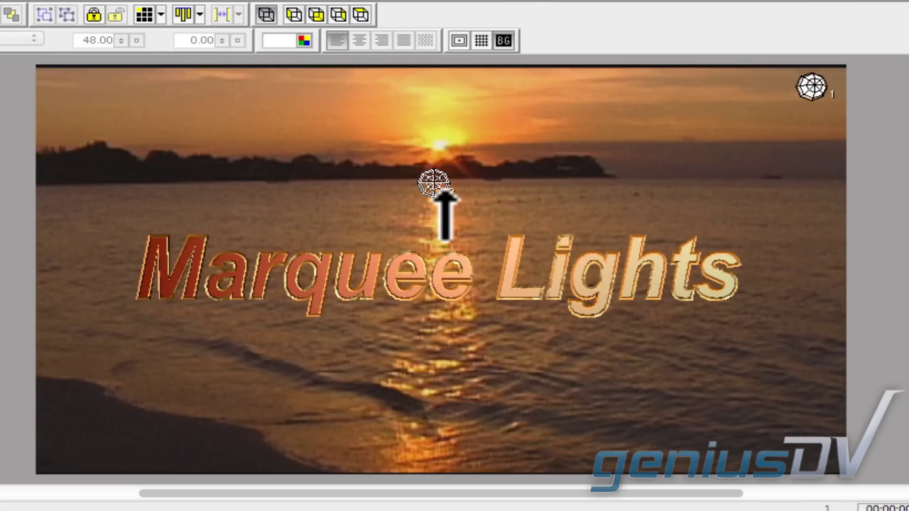
right_click(432, 183)
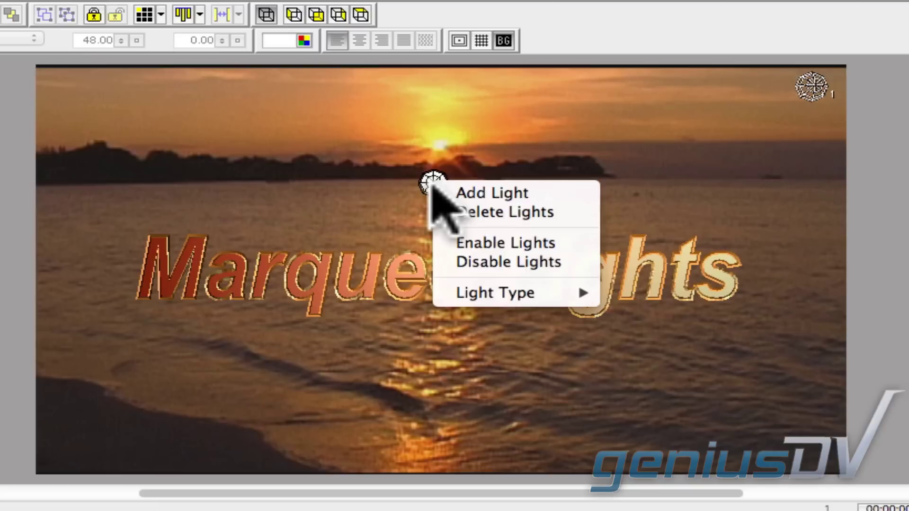
mouse_move(452, 293)
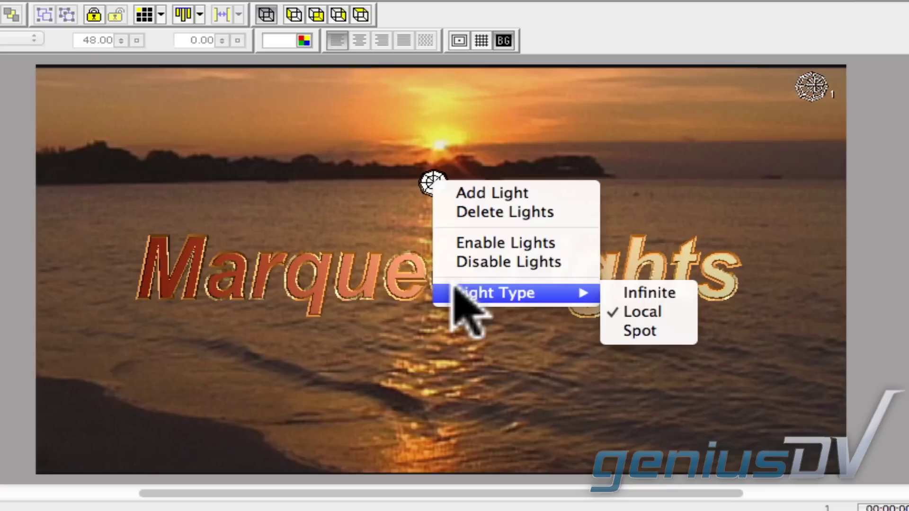
click(620, 331)
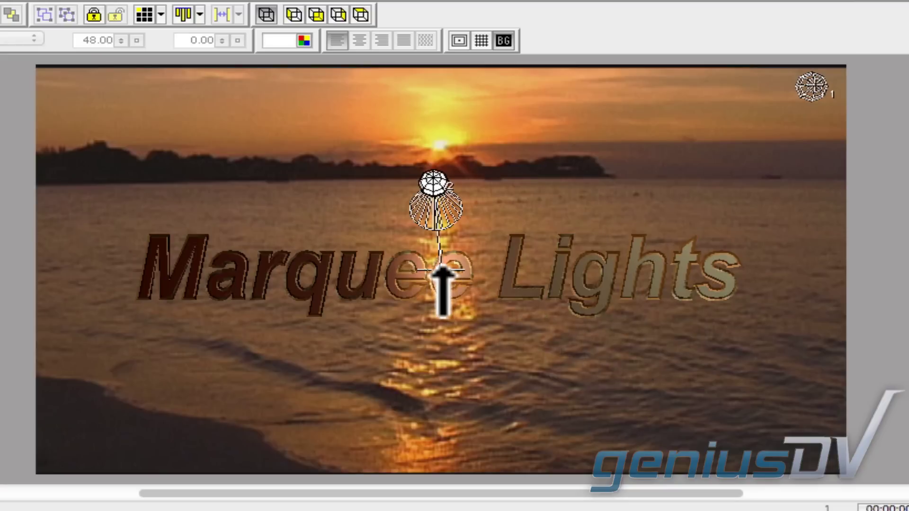
drag(442, 267, 116, 267)
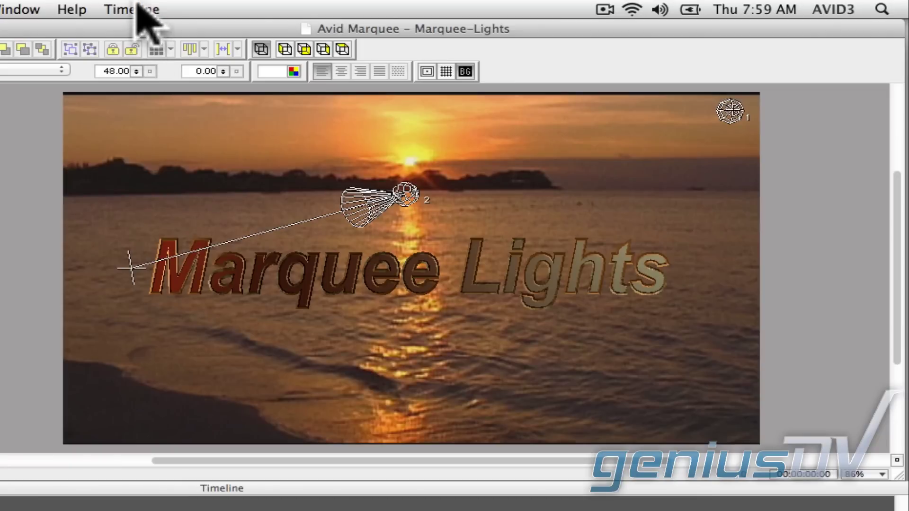
- Show both lights as timeline tracks T1 and T2 with Timeline > View > Lights, then fit tracks to view
click(137, 9)
mouse_move(165, 43)
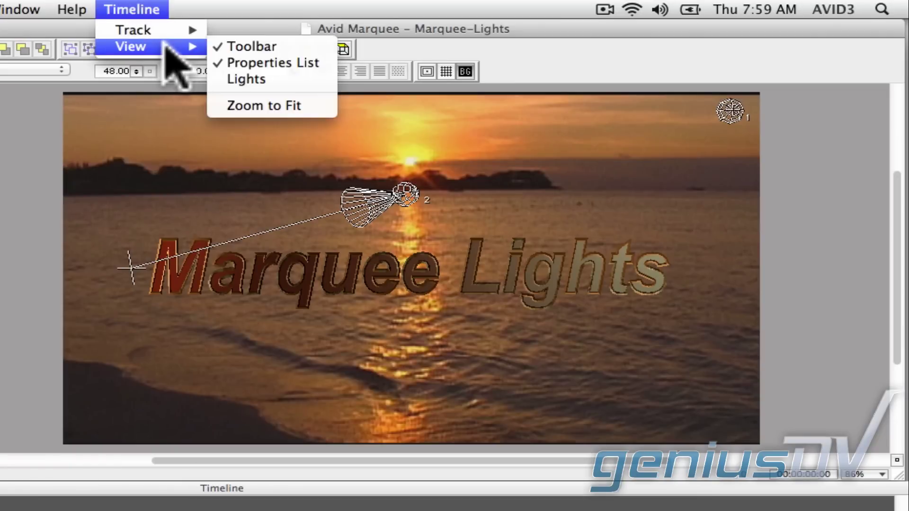
click(227, 80)
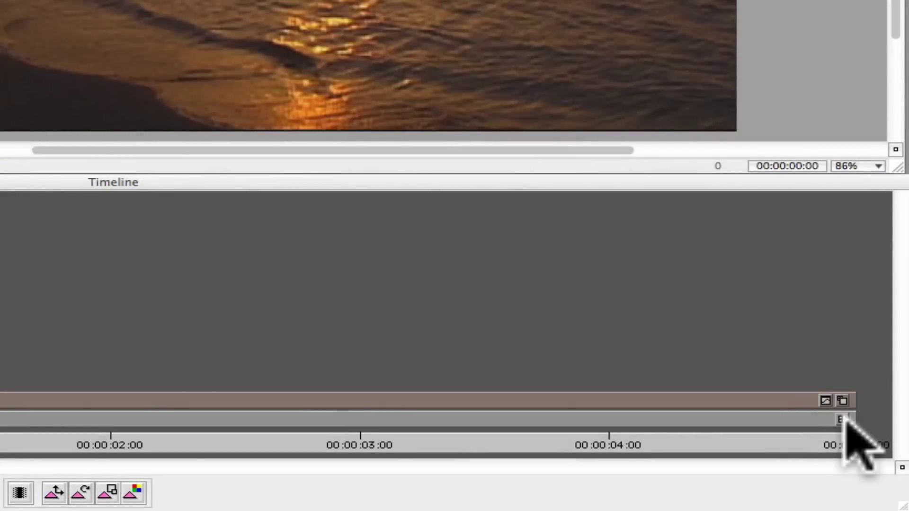
click(845, 418)
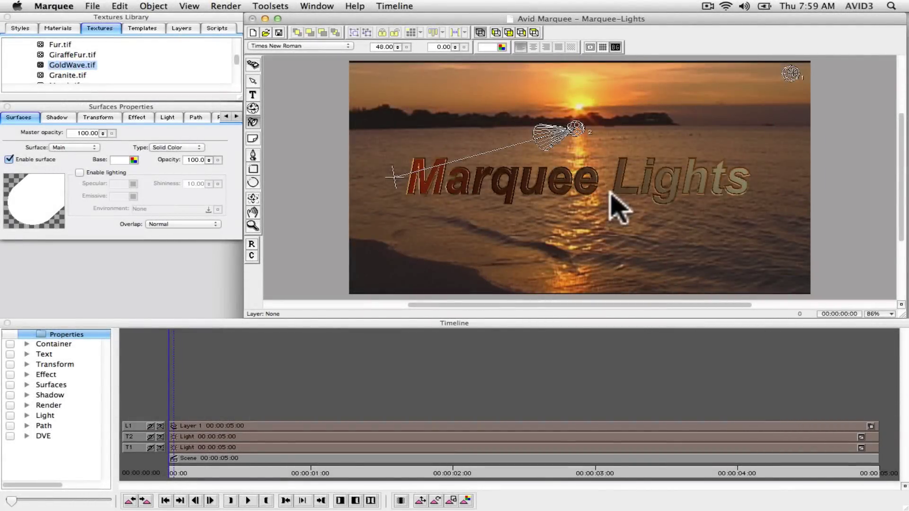
- Select the T2 spotlight, expand its track graph with Light curves ticked, and nudge its target
click(576, 127)
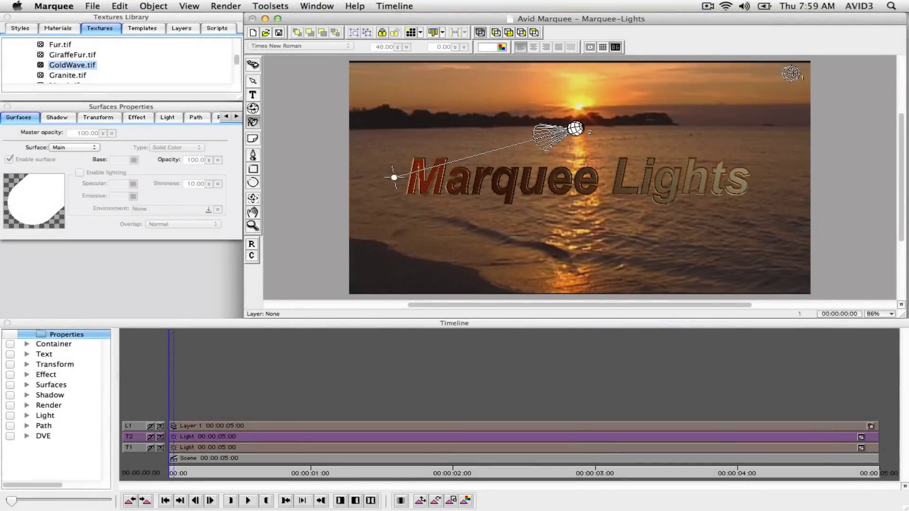
click(860, 436)
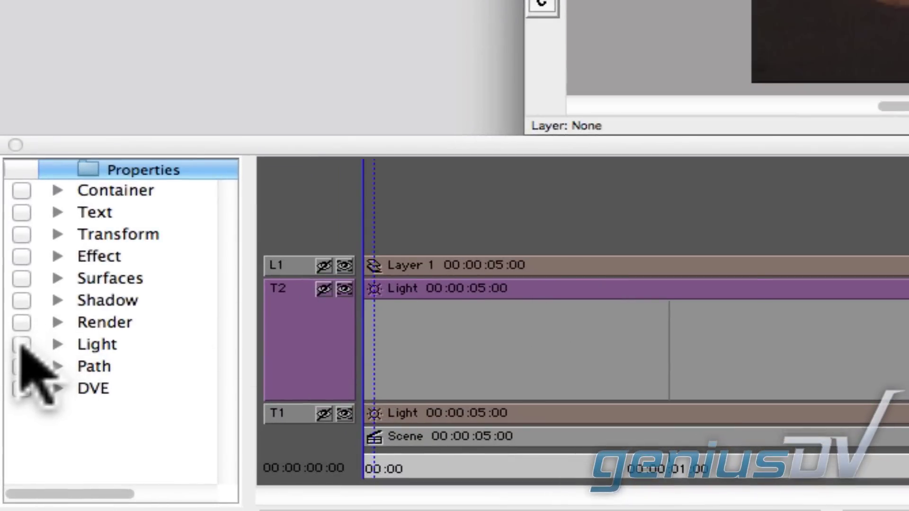
click(21, 345)
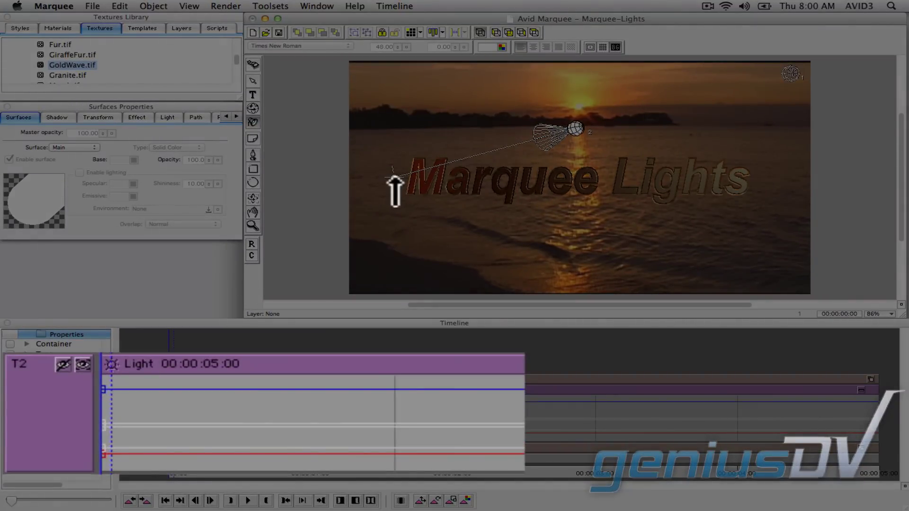
mouse_move(395, 178)
mouse_down()
mouse_move(762, 178)
mouse_move(436, 192)
mouse_move(393, 182)
mouse_up()
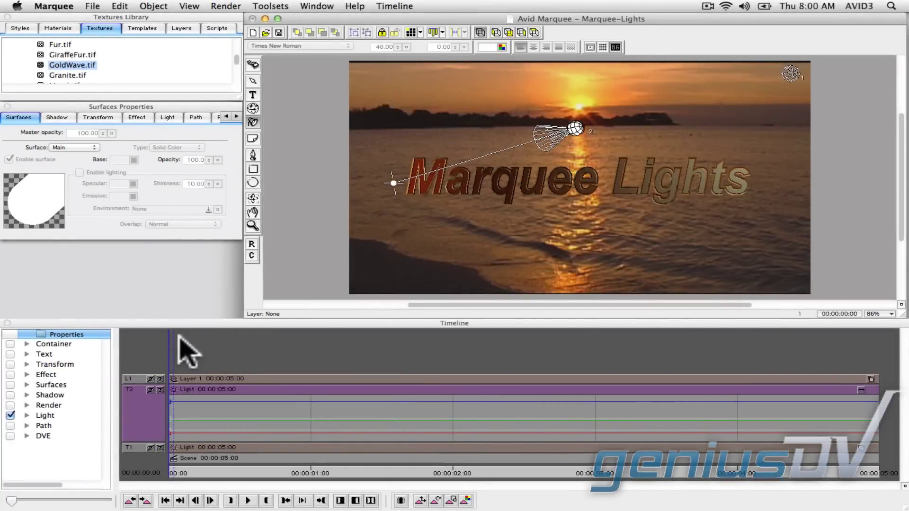
- Using the Transform curves, drag the spotlight higher above the title, then show its Light curves again
click(10, 416)
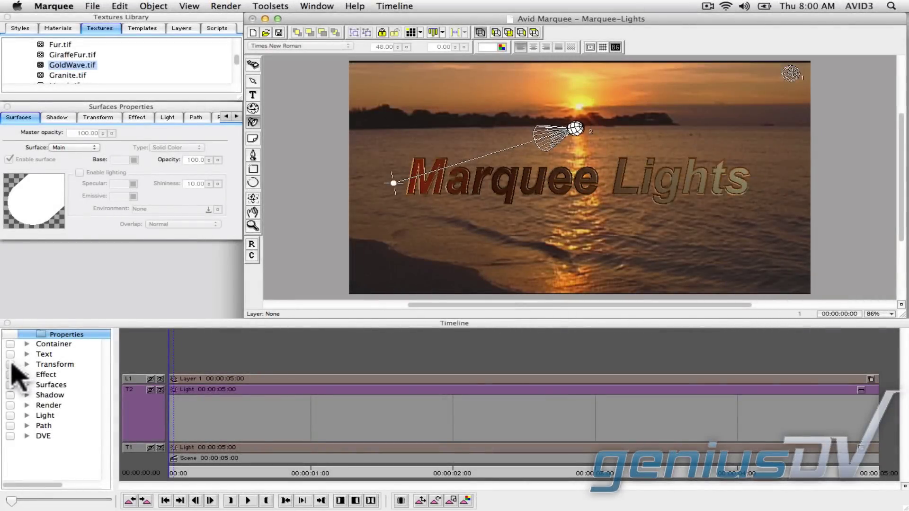
click(10, 365)
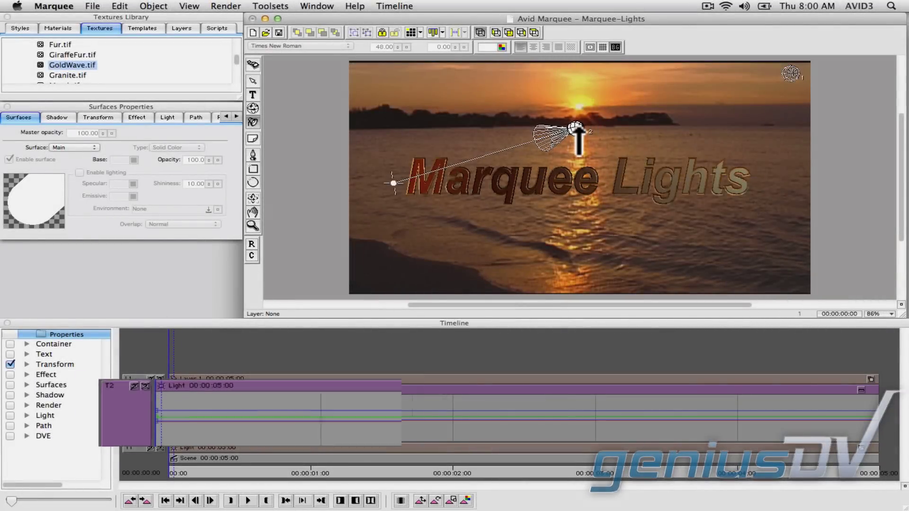
drag(574, 127, 580, 102)
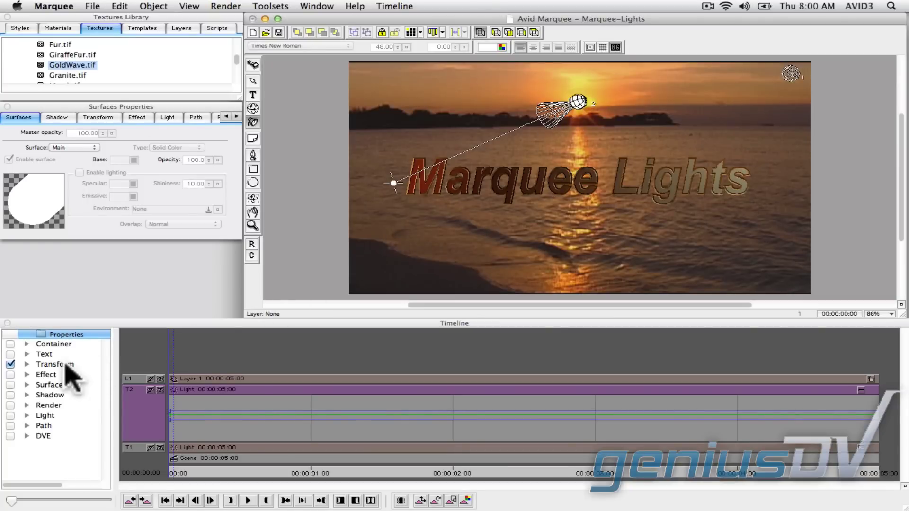
click(10, 365)
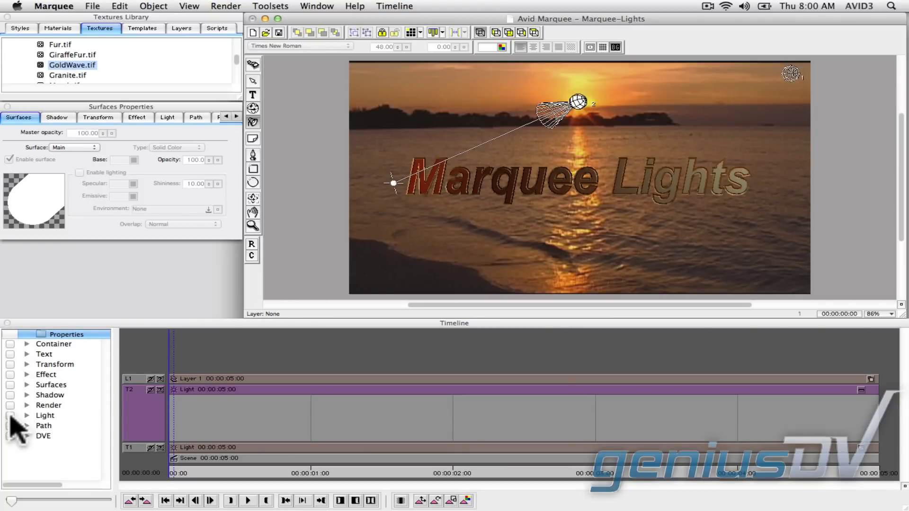
click(10, 415)
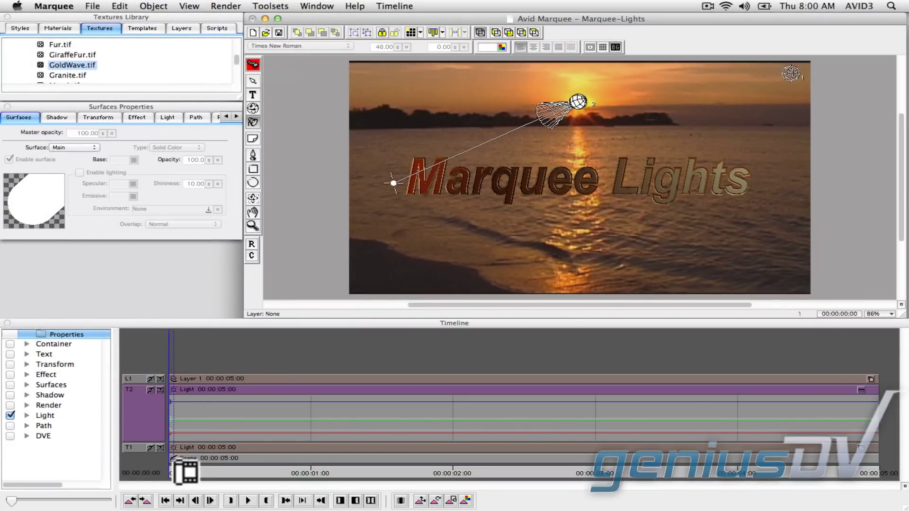
- At 00:00:01:00, keyframe the spot target at the end of 'Lights', then scrub back to check the sweep
drag(197, 477, 324, 477)
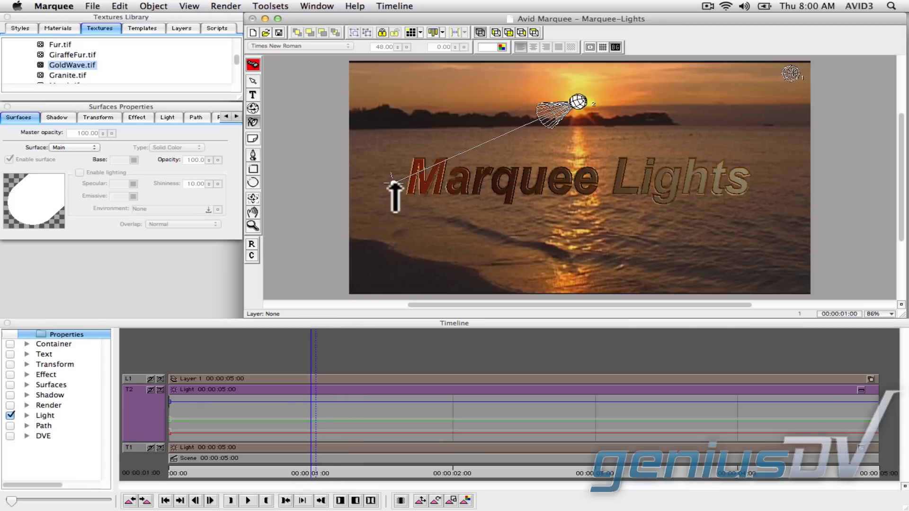
drag(395, 182, 771, 184)
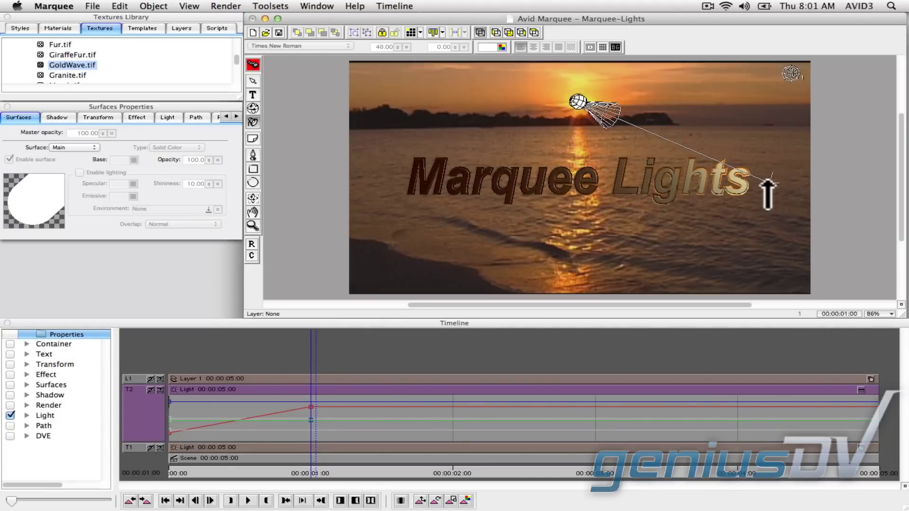
click(296, 473)
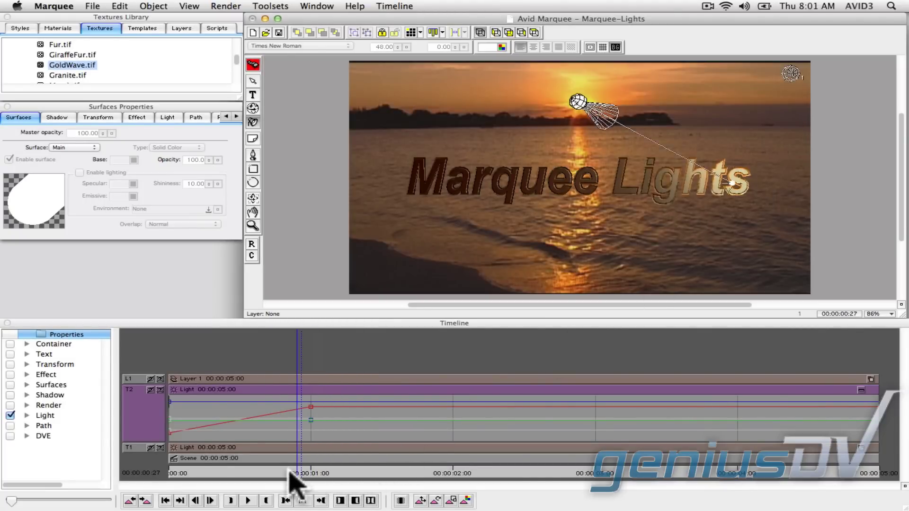
drag(290, 471, 238, 471)
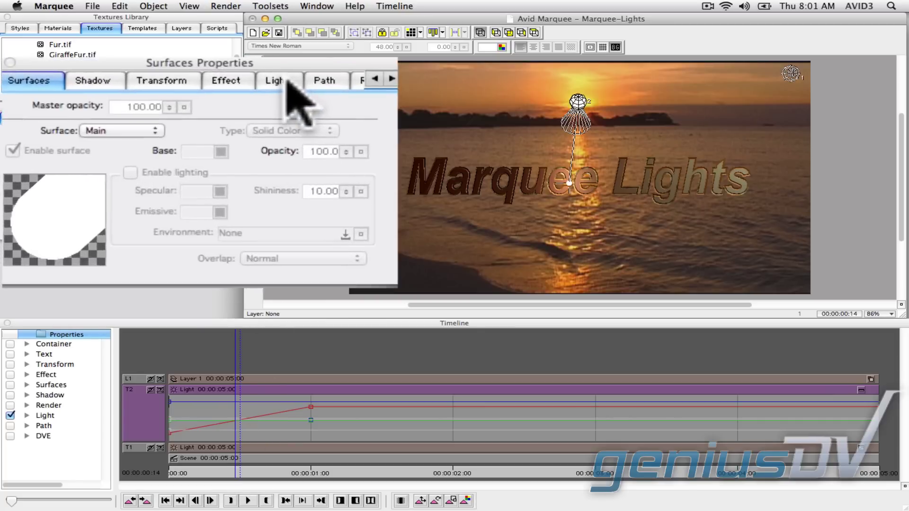
- On the Light tab, set the spotlight's Spot size to 8.60 and Intensity to 97.00
click(287, 80)
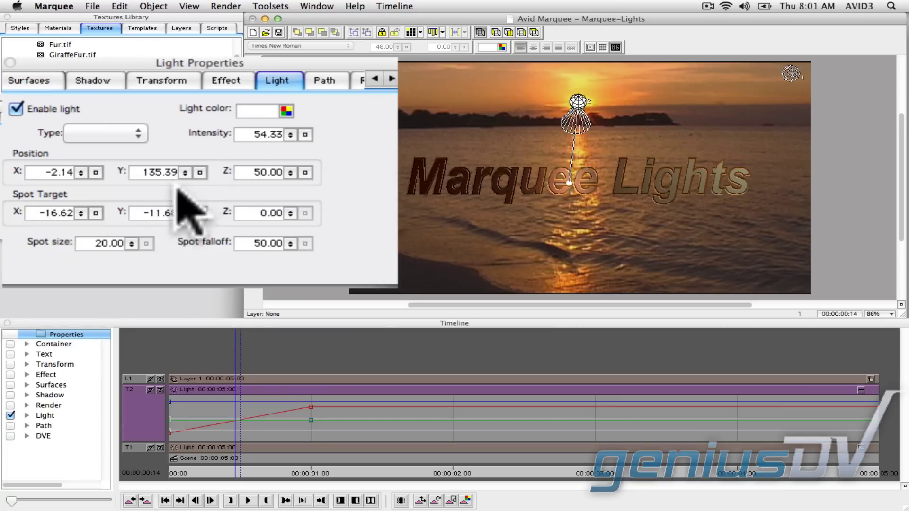
drag(134, 262, 98, 244)
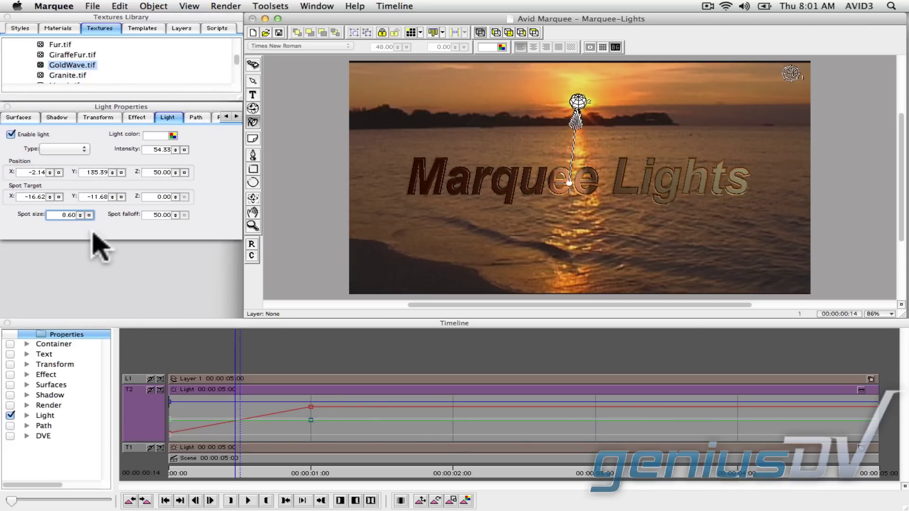
drag(171, 150, 188, 92)
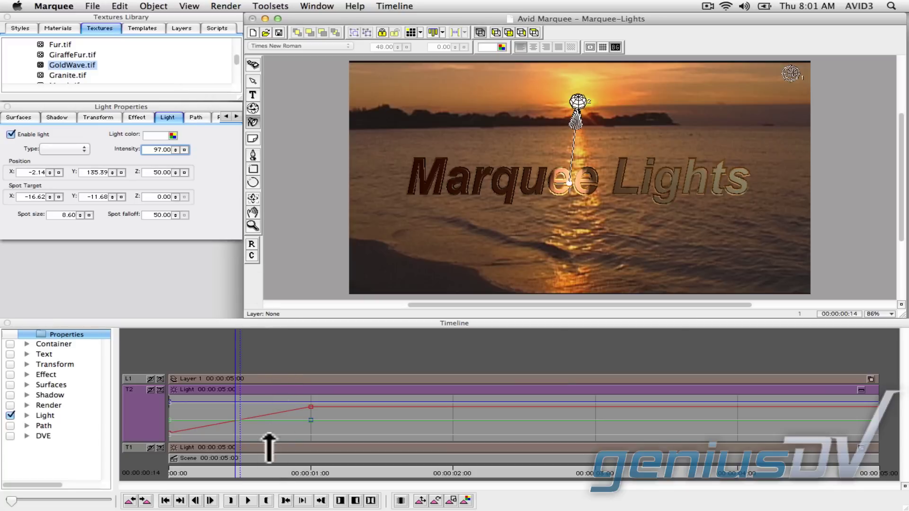
- Return the playhead to 00:00:00:00 and play back the spotlight sweep
click(249, 473)
drag(235, 474, 157, 474)
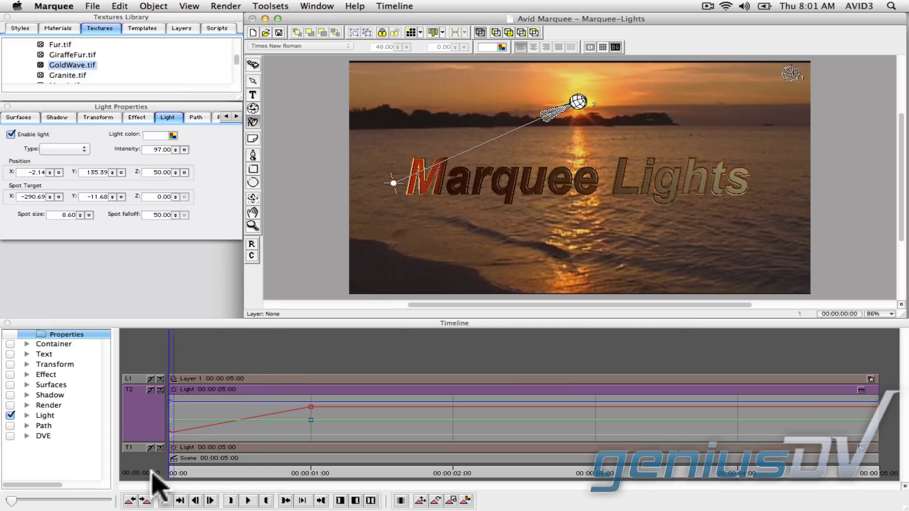
key(space)
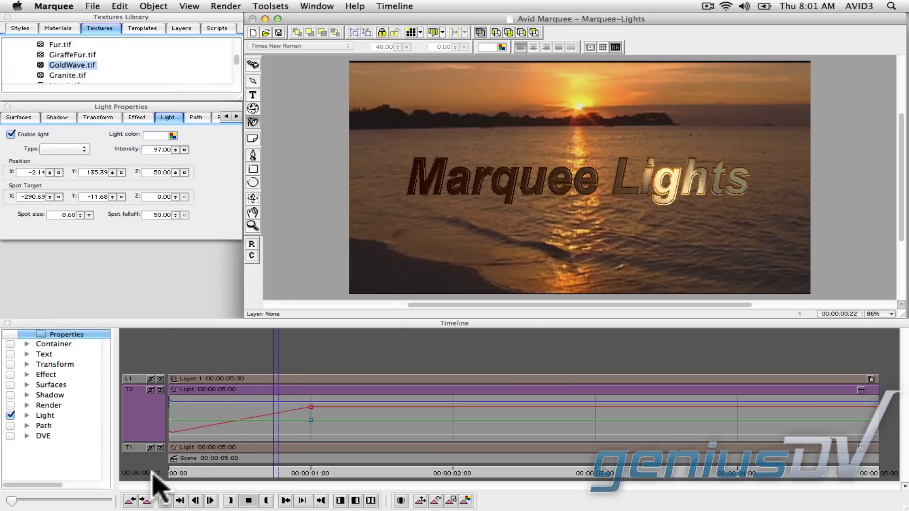